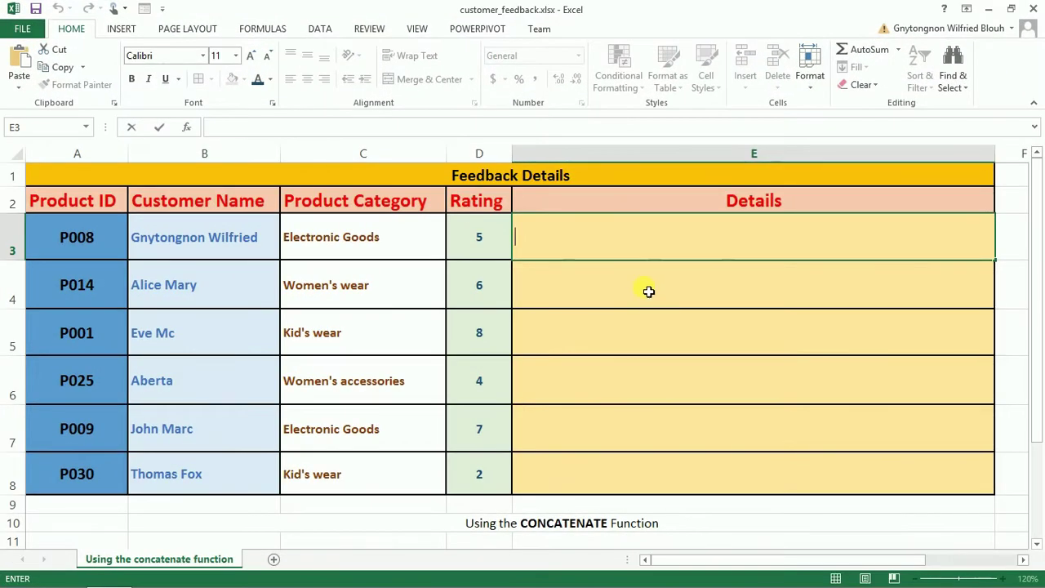
- Begin =CONCATENATE in E3 with the opening text "The Customer named | "
text(=)
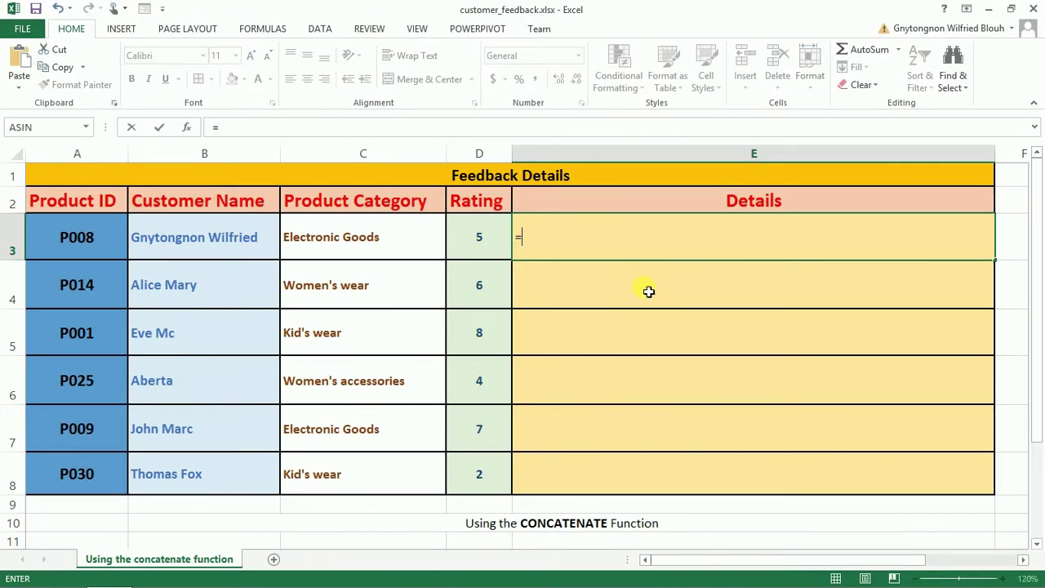
text(con)
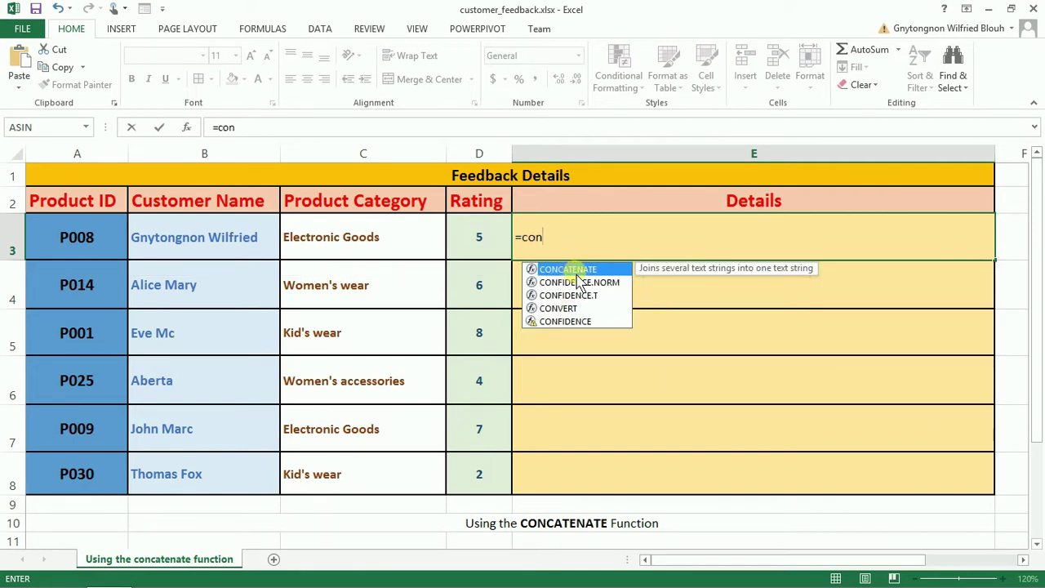
click(570, 271)
click(570, 271)
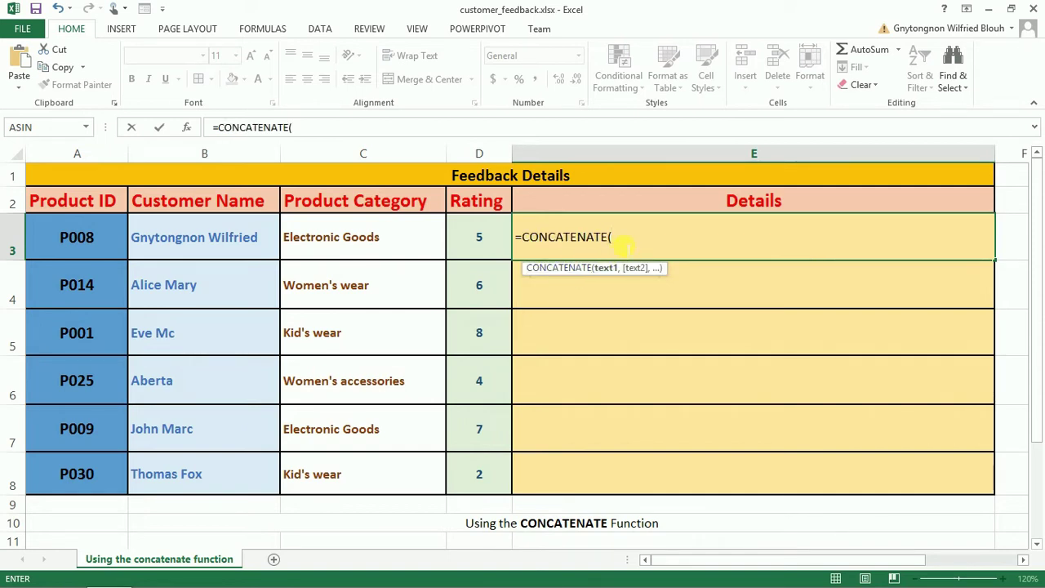
text(")
text(T)
text(he Customer named)
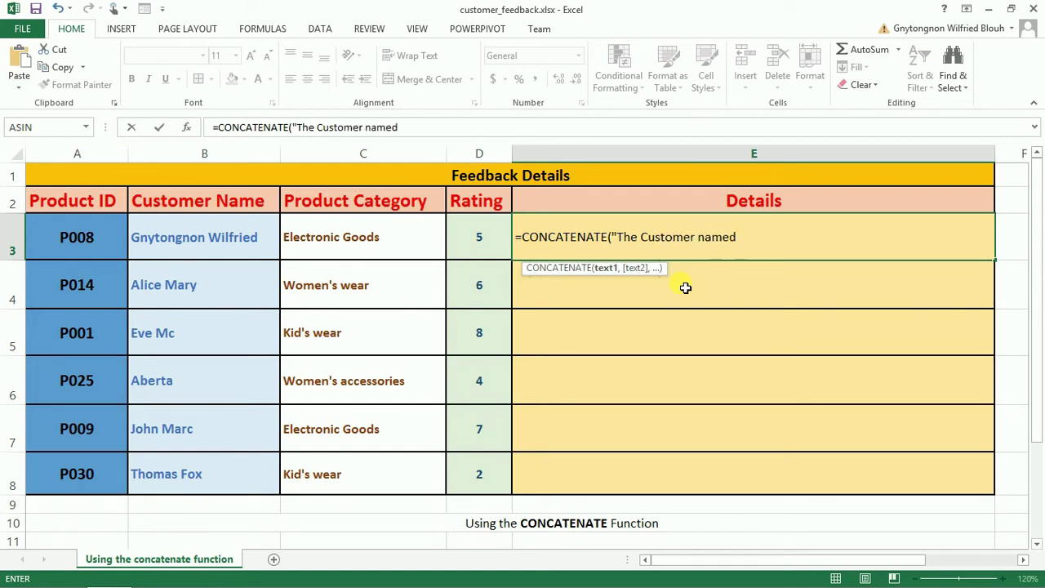
text( | ")
text(,)
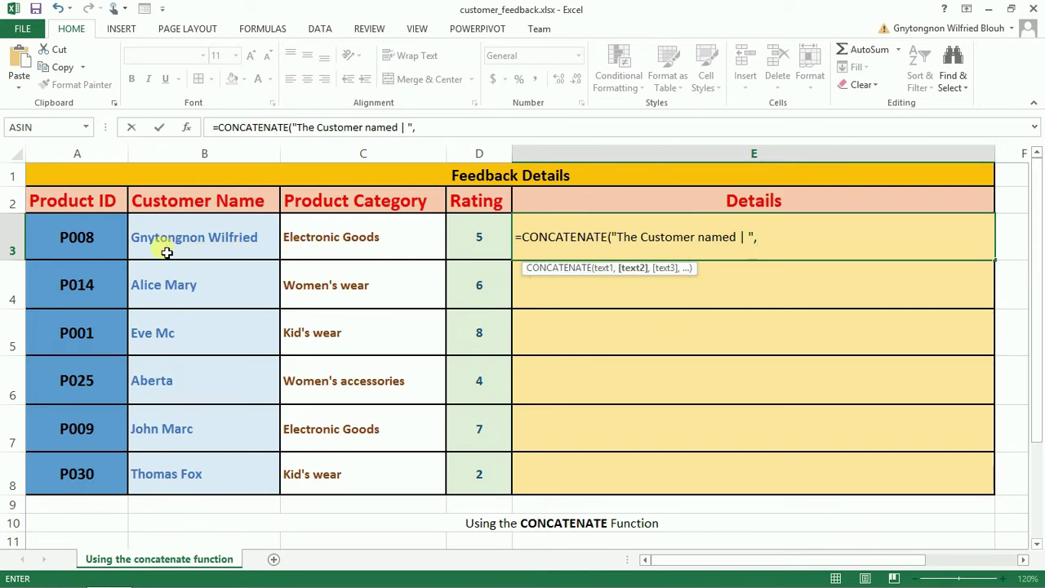
- Append B3, "has given a", D3 and "star rating to Product ID, " as formula arguments
click(211, 247)
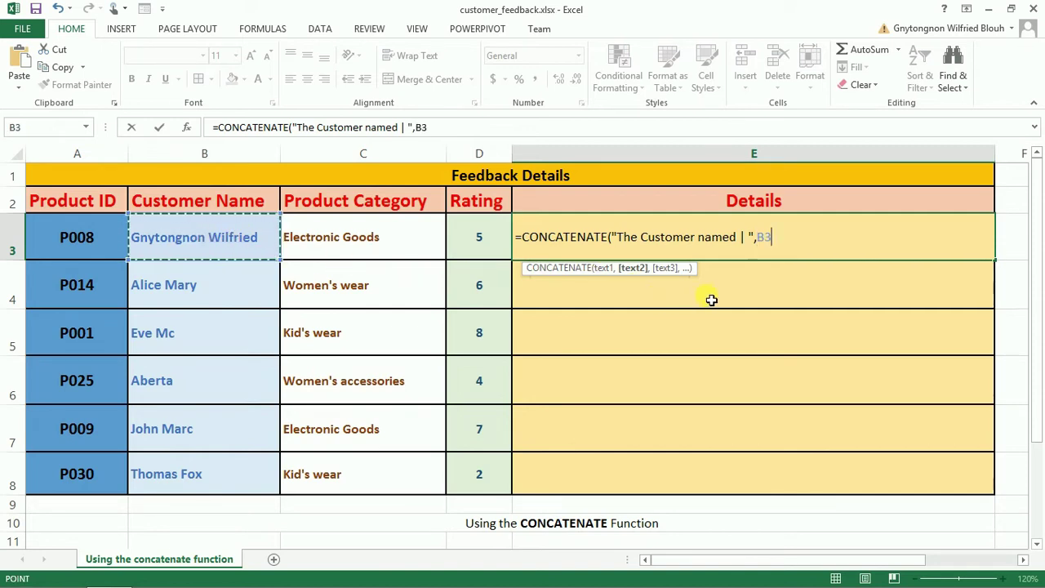
text(,)
text( ")
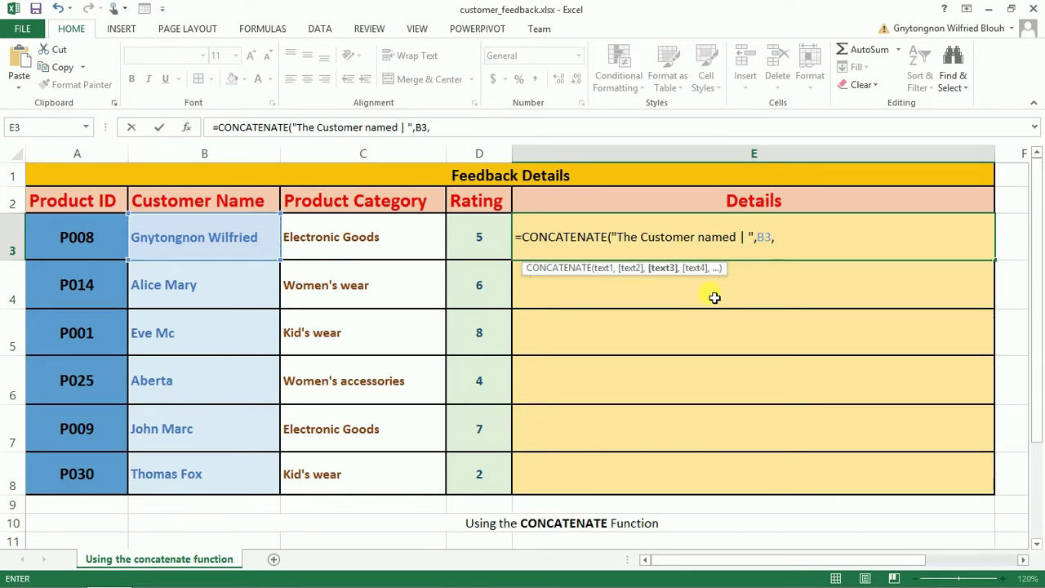
text(has given a)
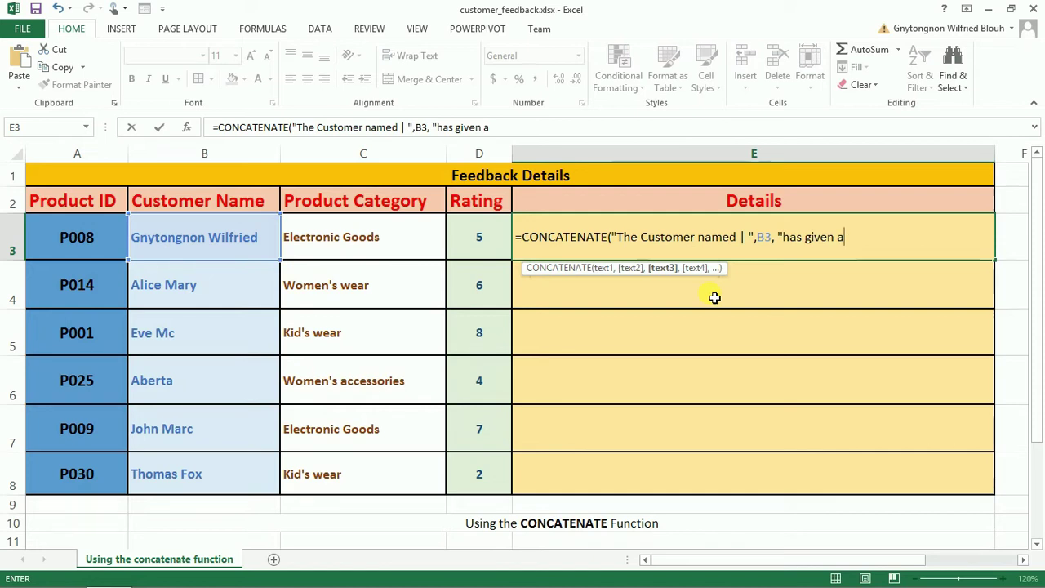
text(",)
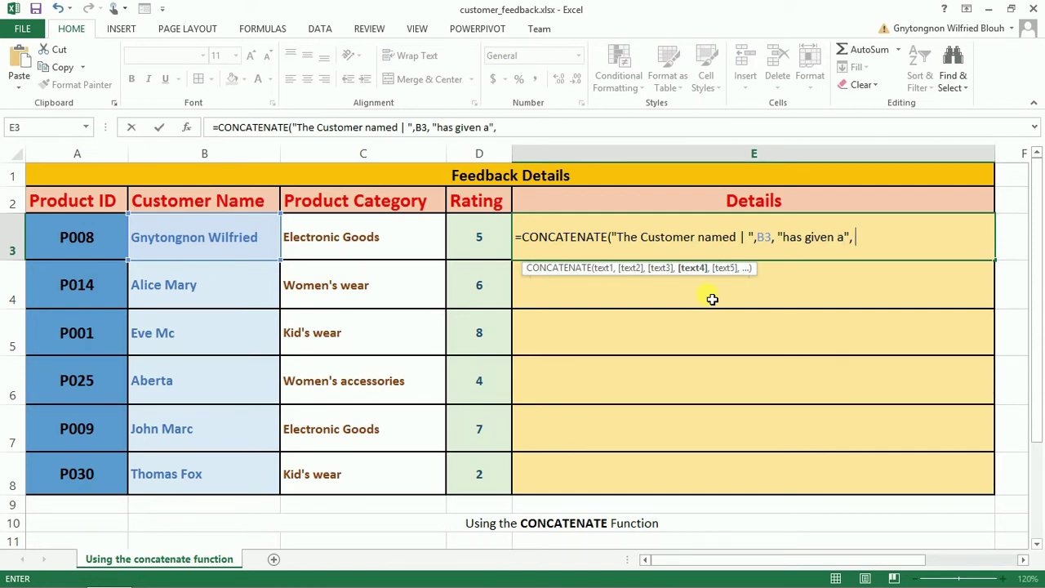
click(482, 242)
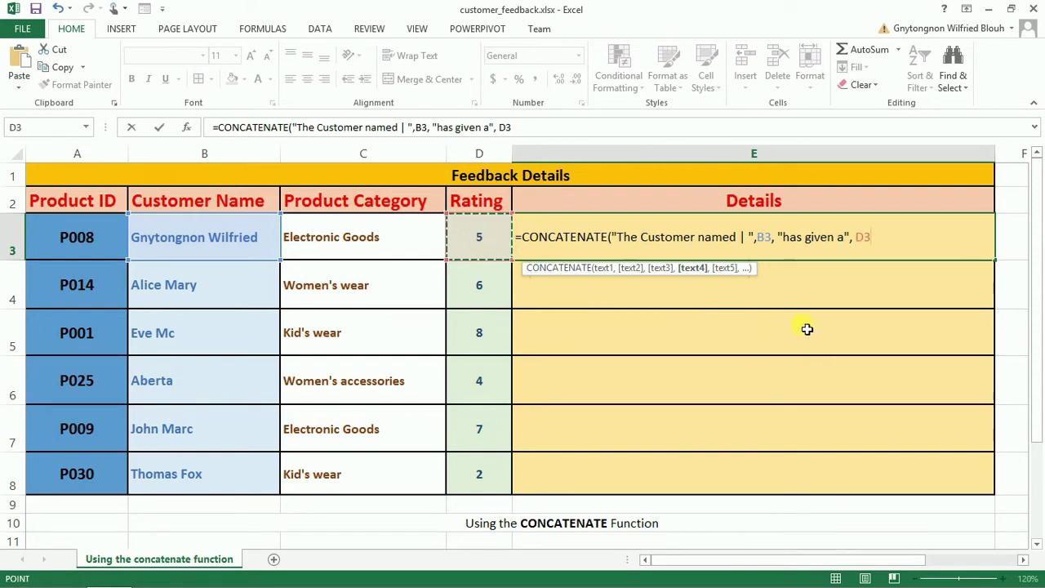
text(, )
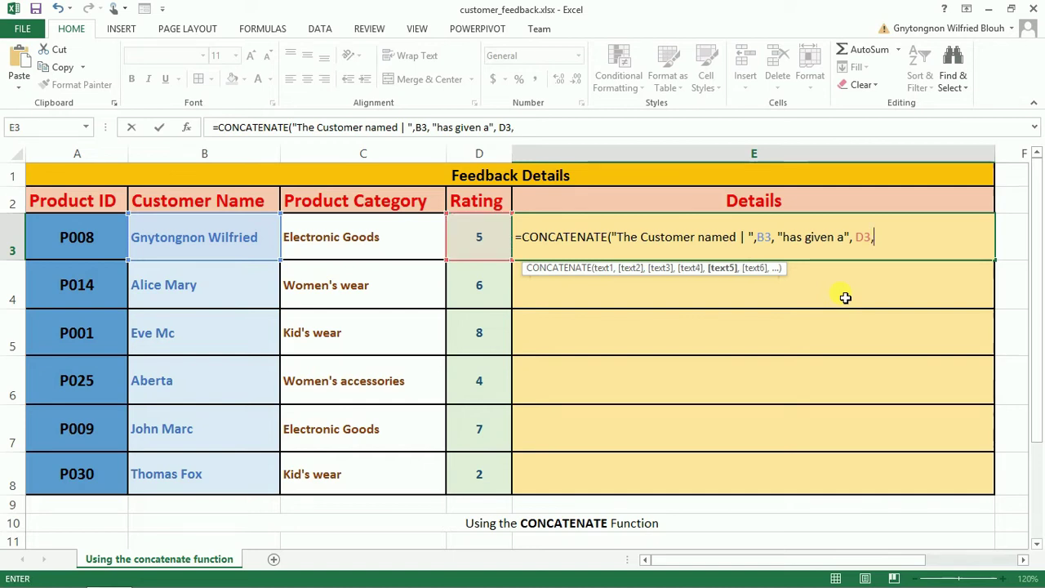
text(")
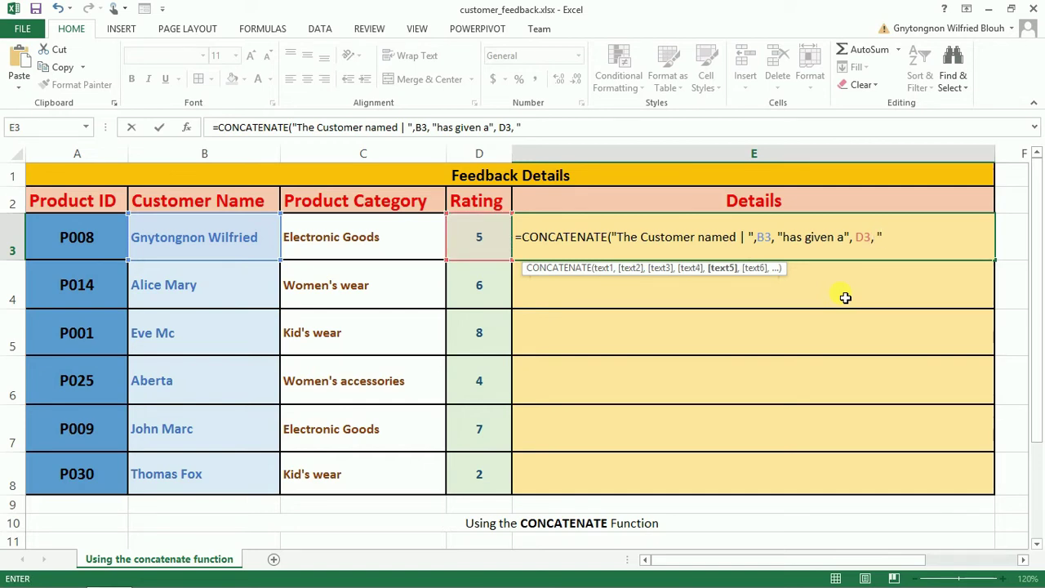
text(star rating to )
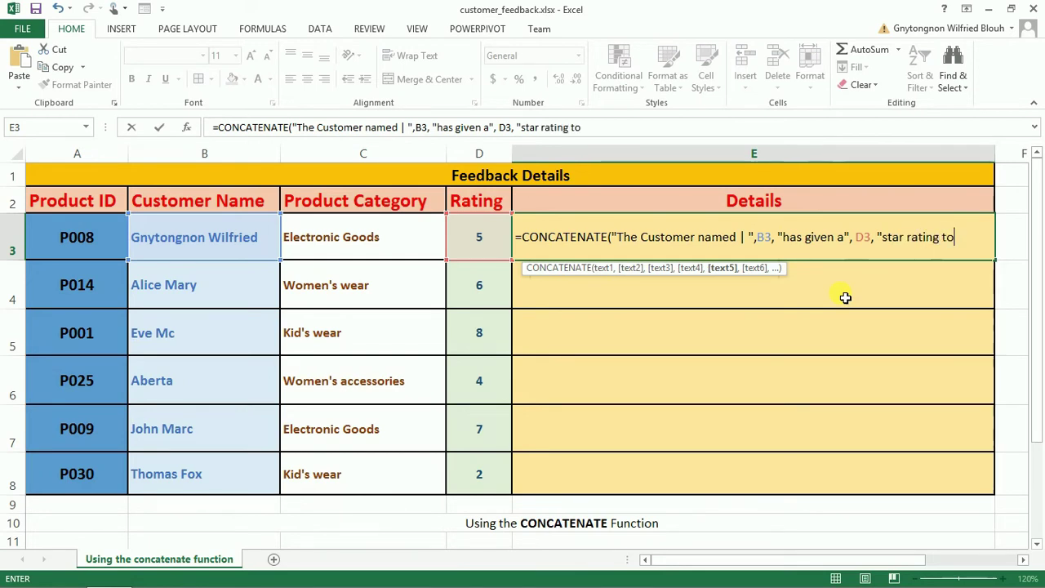
text(Product)
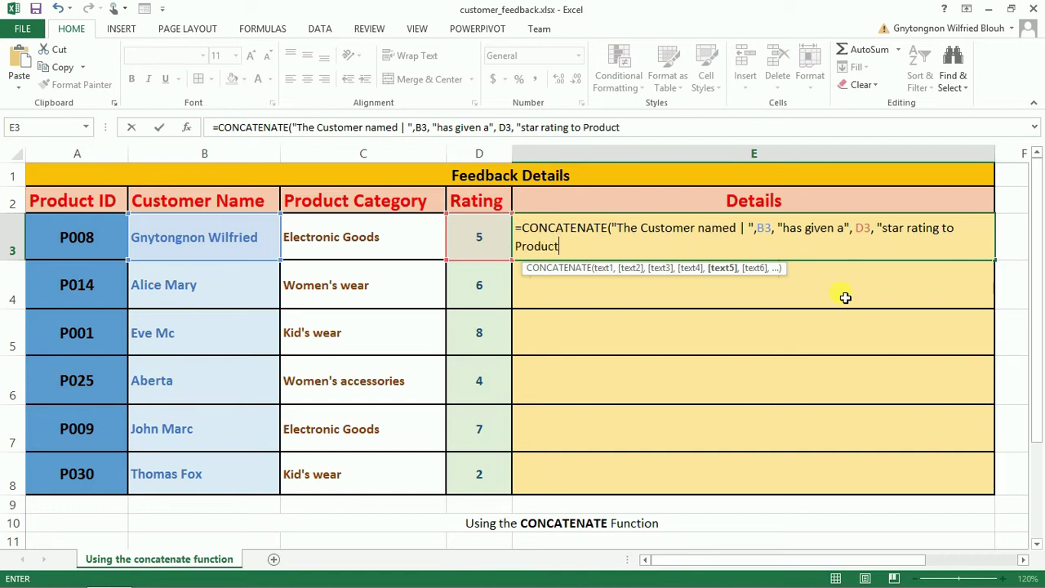
text( ID)
text(, )
text(",)
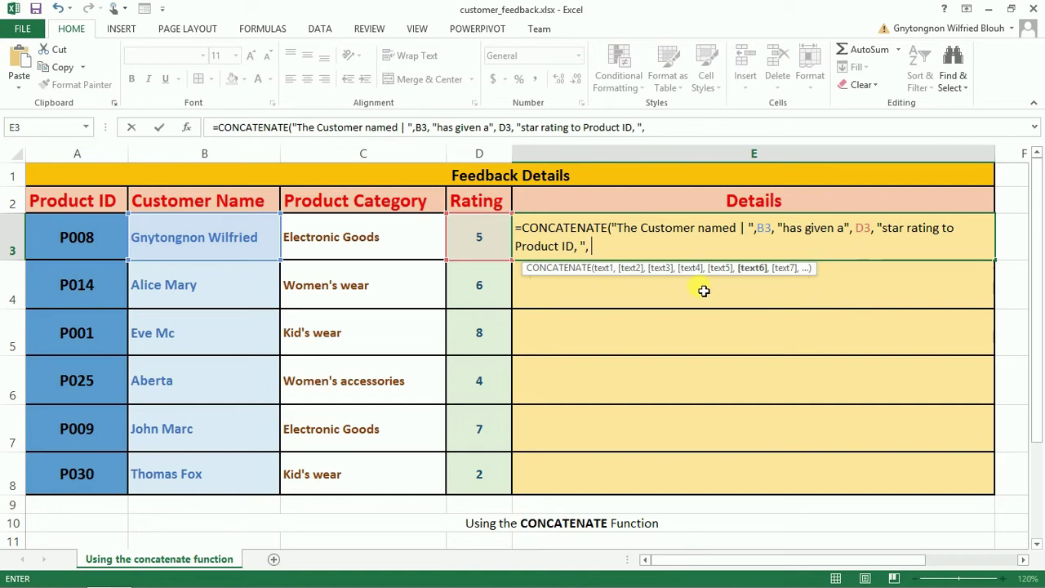
- Add A3, ", which belongs to the Product Category named |" and C3, then commit the formula
click(77, 235)
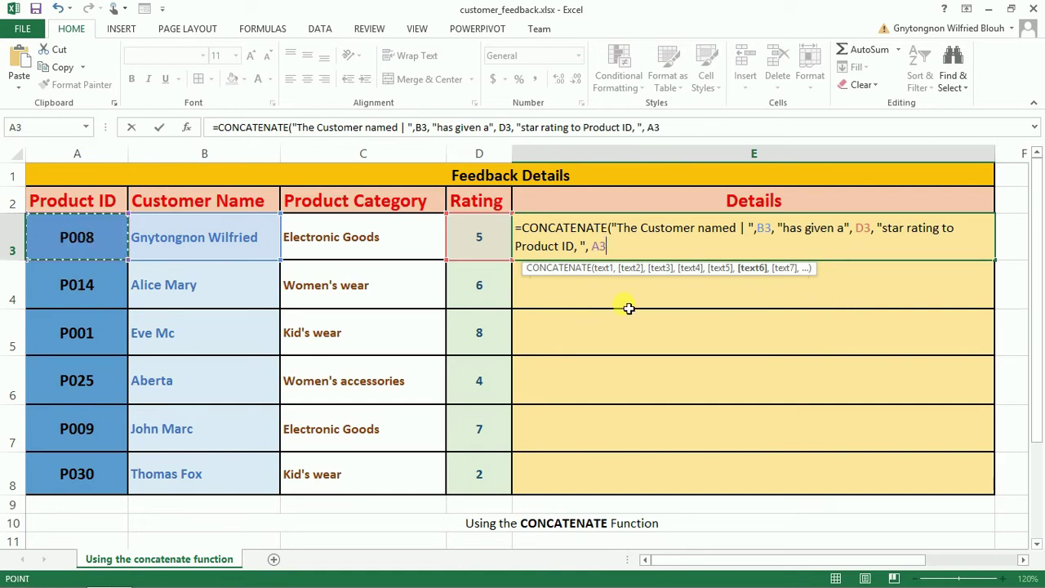
text(, ", which belon)
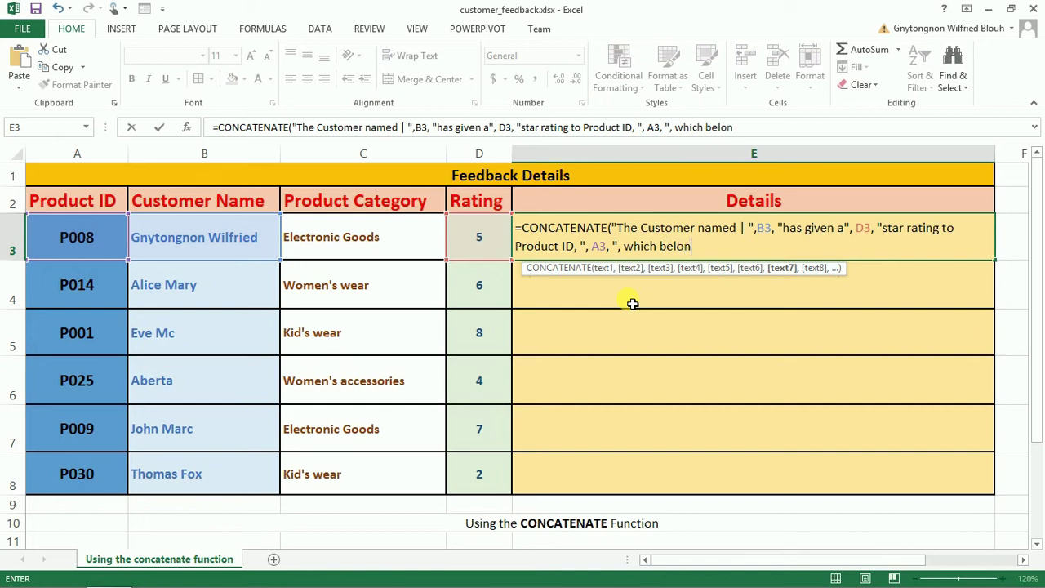
text(gs to the )
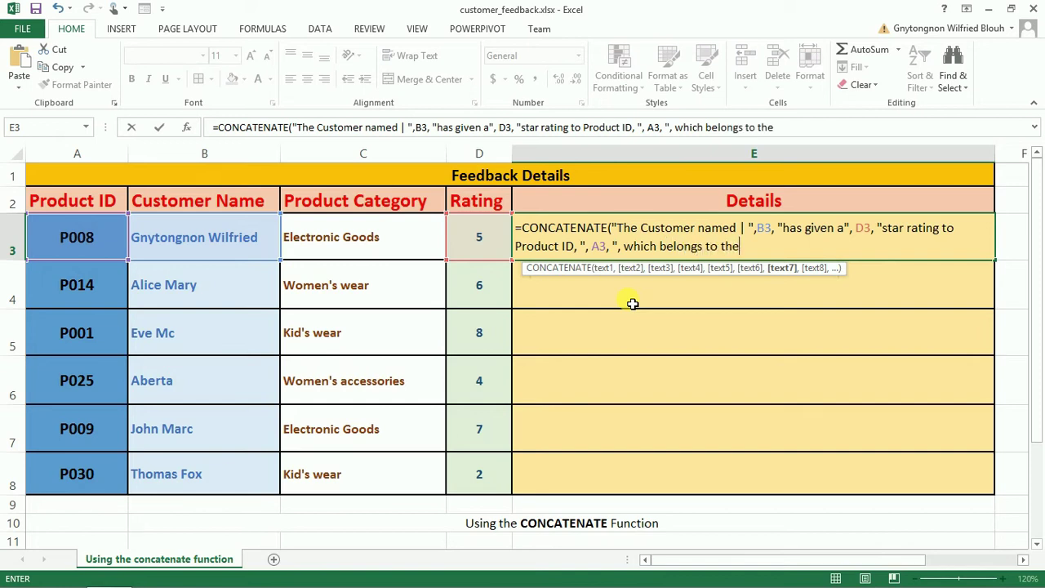
text(Produc)
text(t )
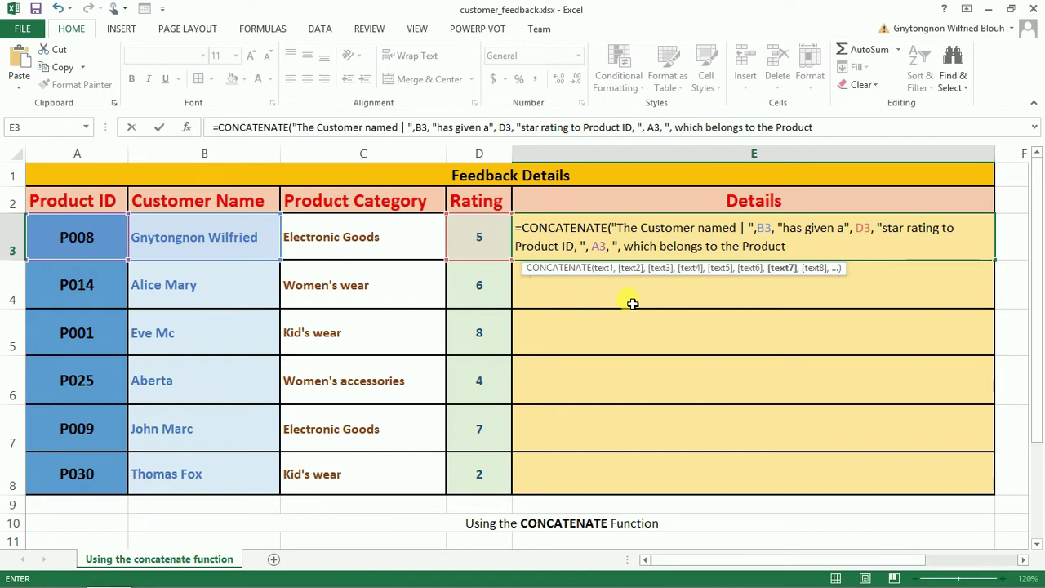
text(Cat)
text(egory )
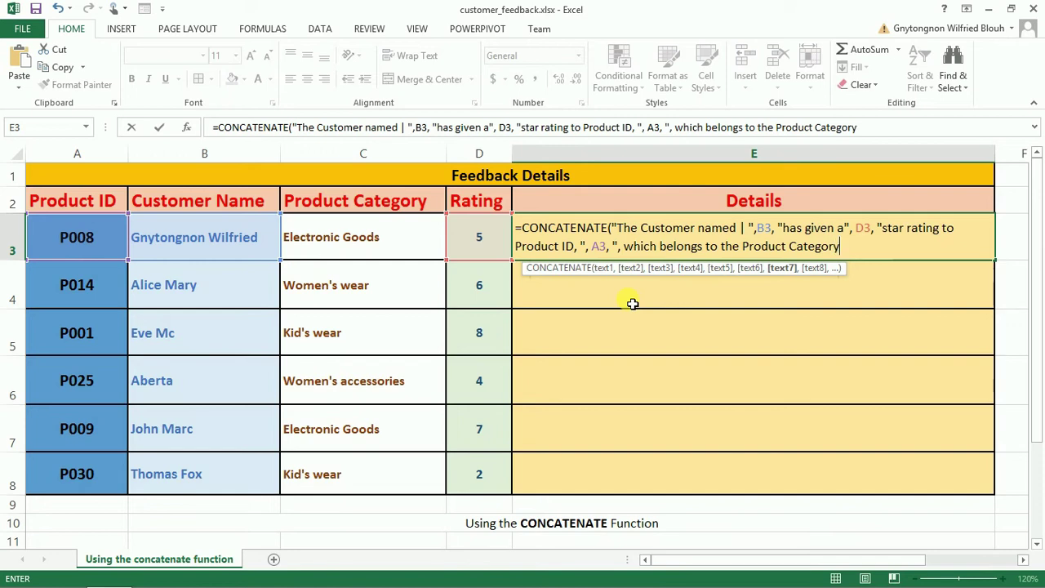
text(named)
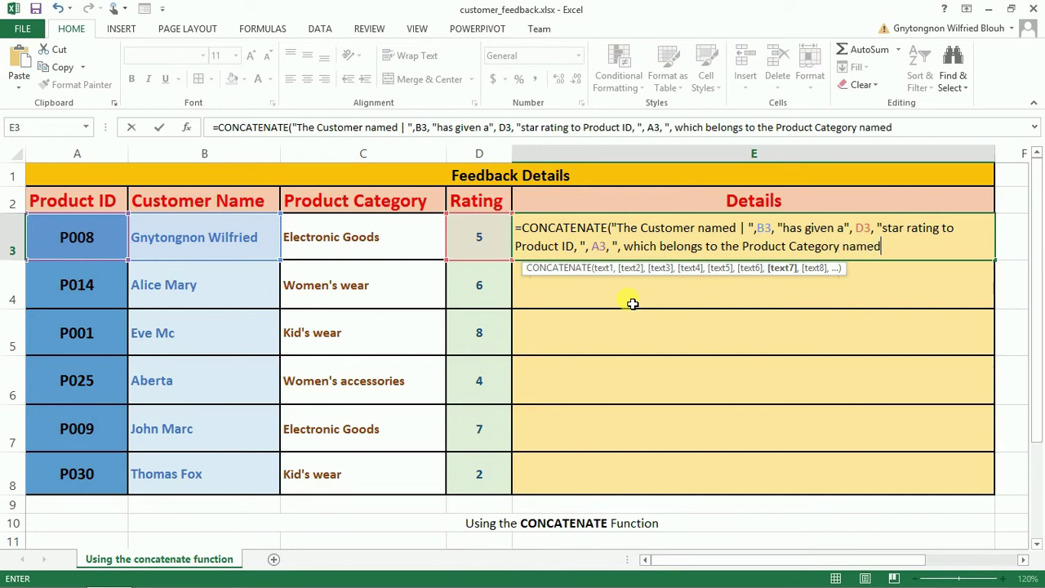
text( |)
text(")
text(,)
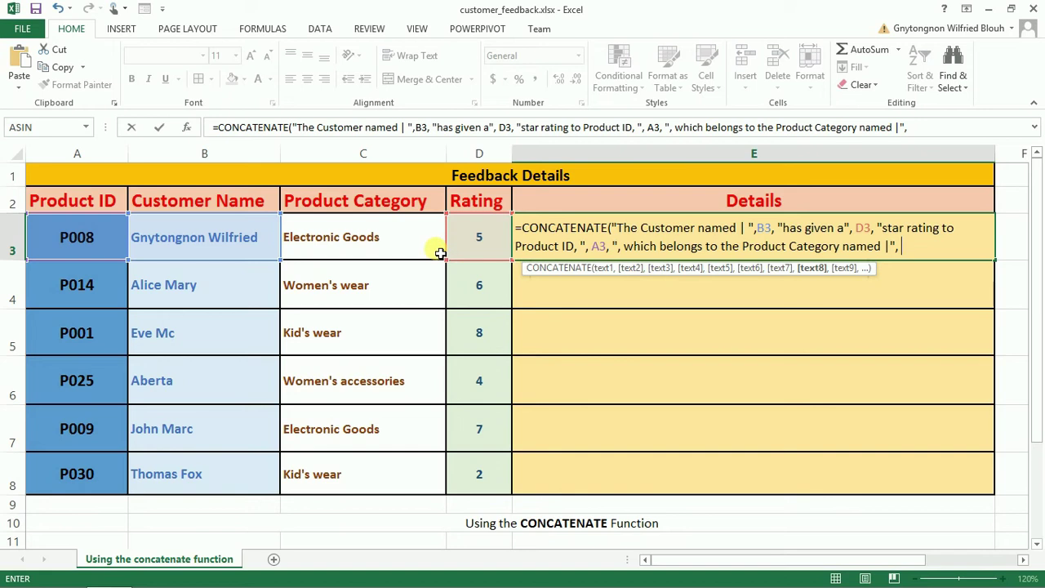
click(363, 251)
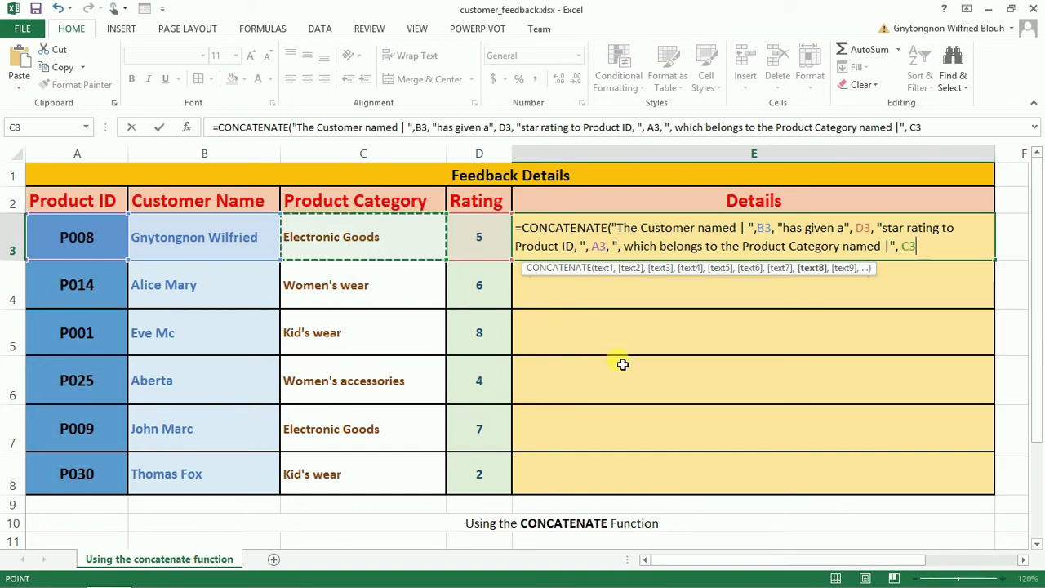
text(," .)
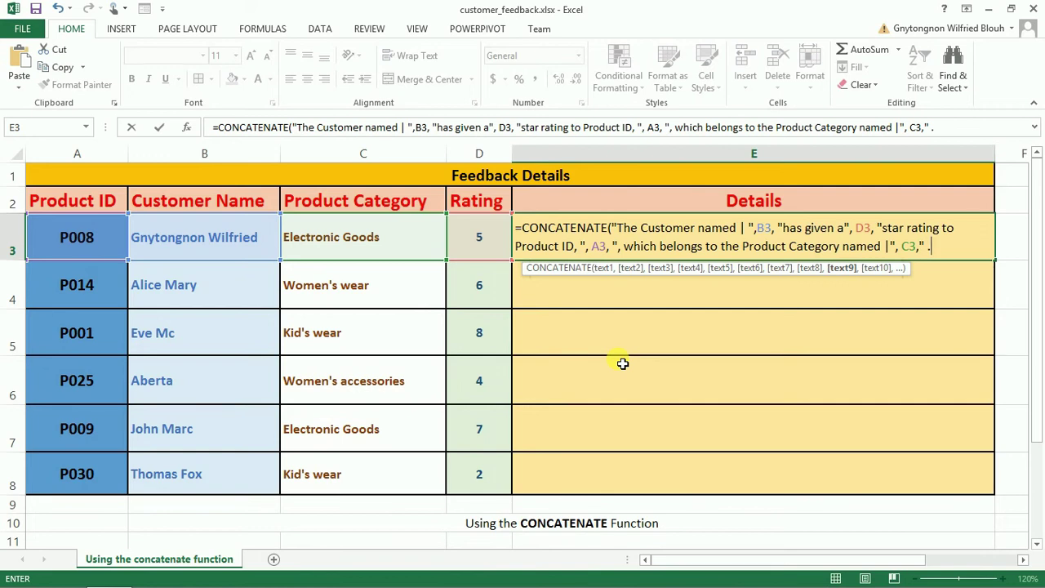
text(")
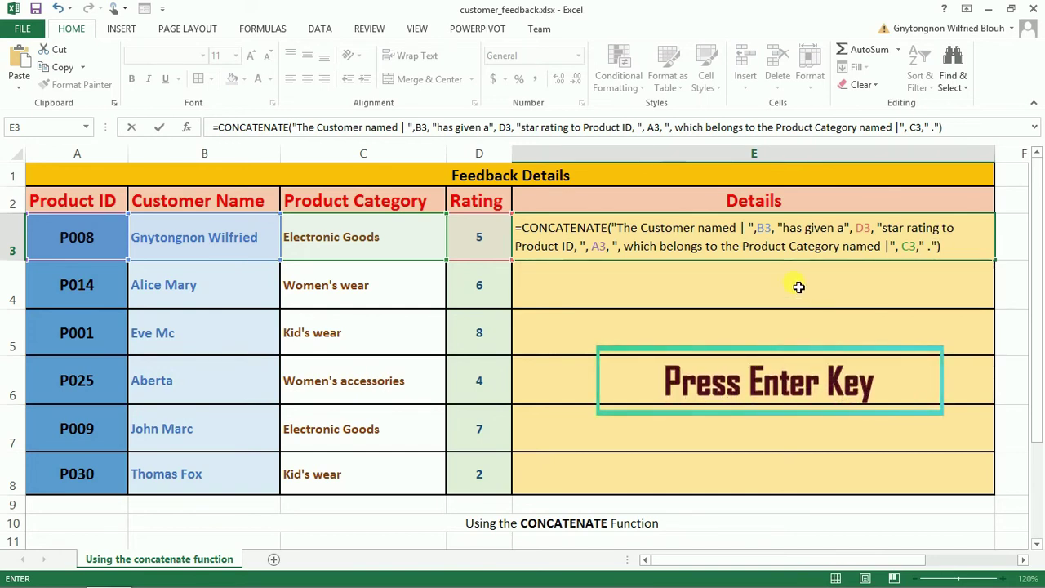
key(Return)
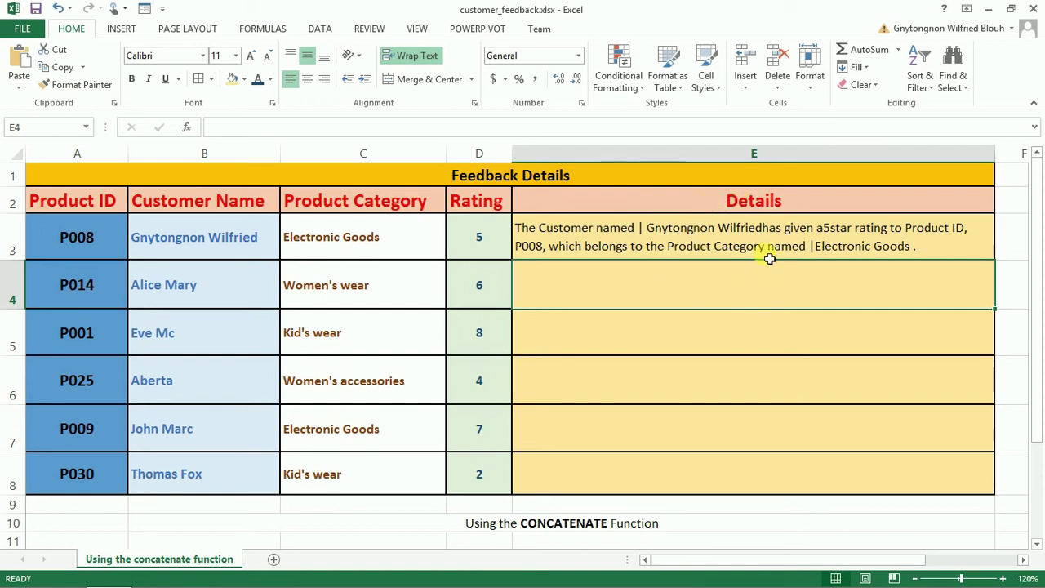
- Fix spacing in E3's "has given a" and "star rating" strings so it reads "has given a 5 star rating"
double_click(767, 245)
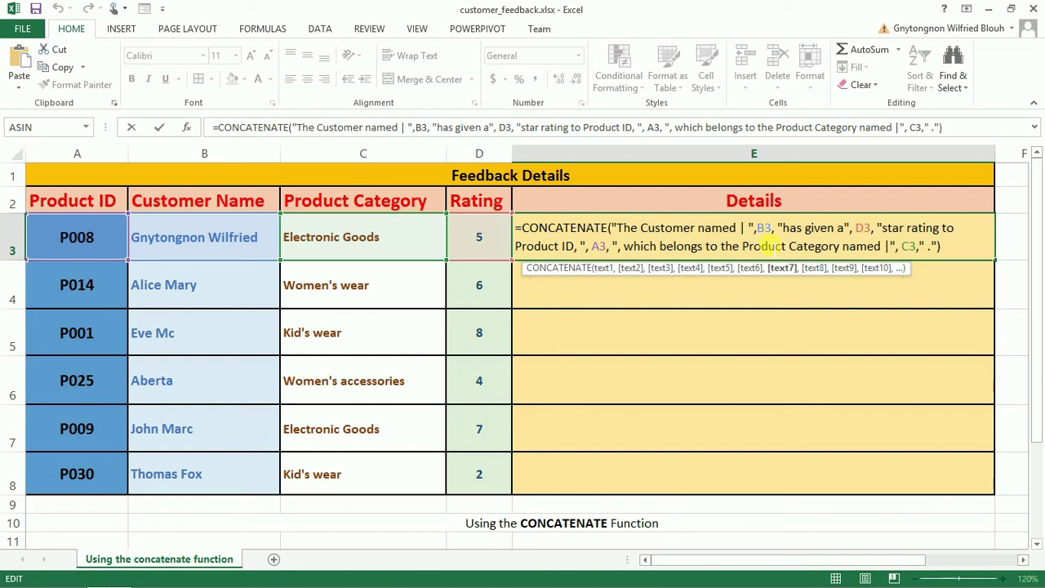
click(845, 232)
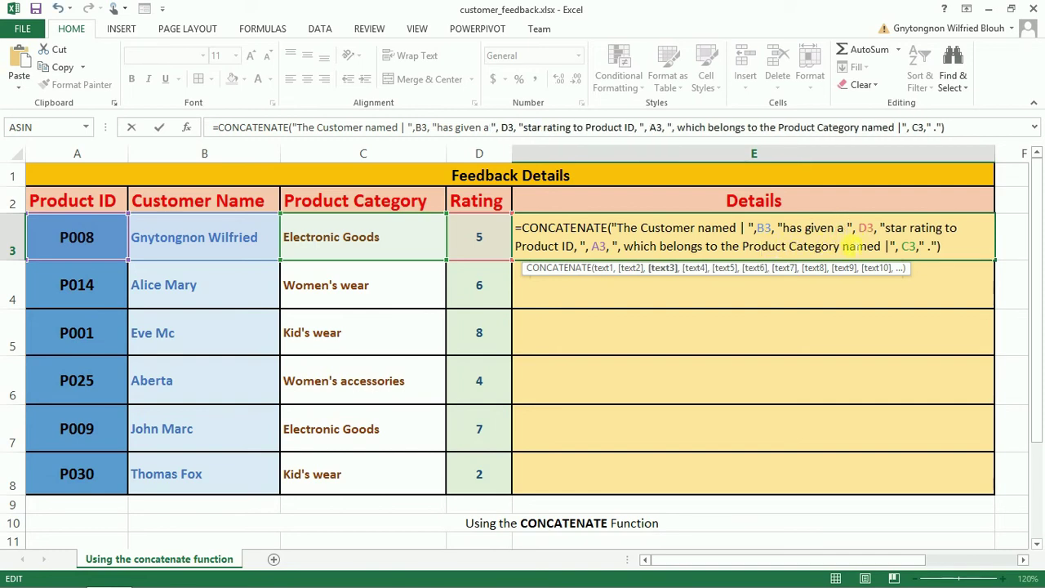
key(Return)
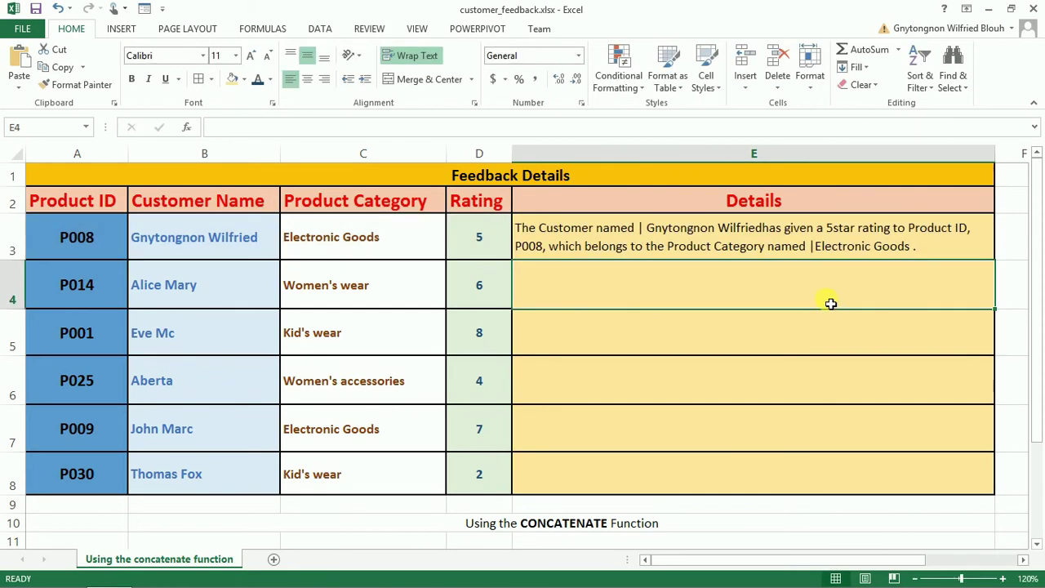
double_click(754, 232)
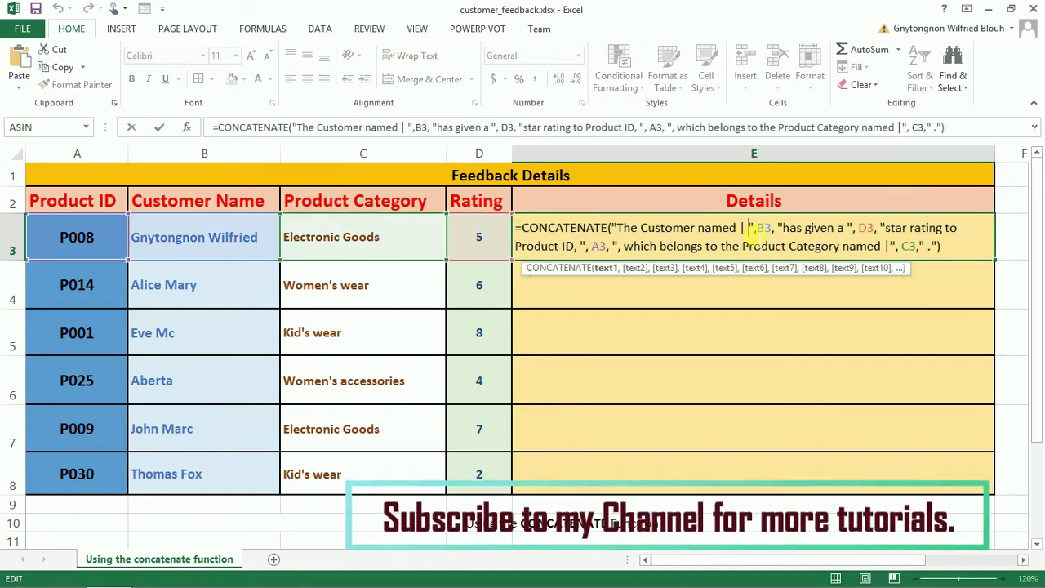
click(780, 228)
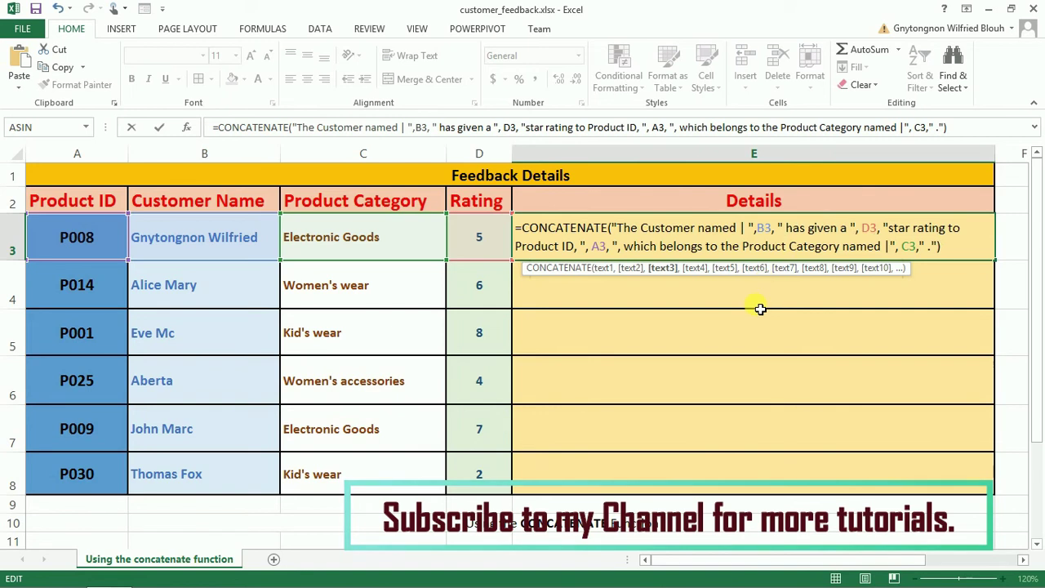
key(Return)
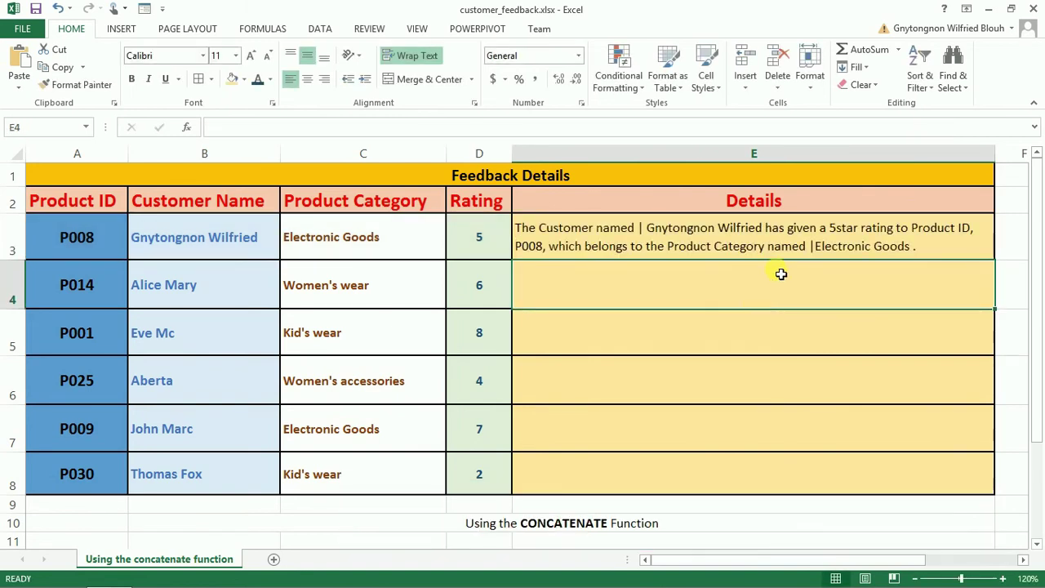
double_click(854, 235)
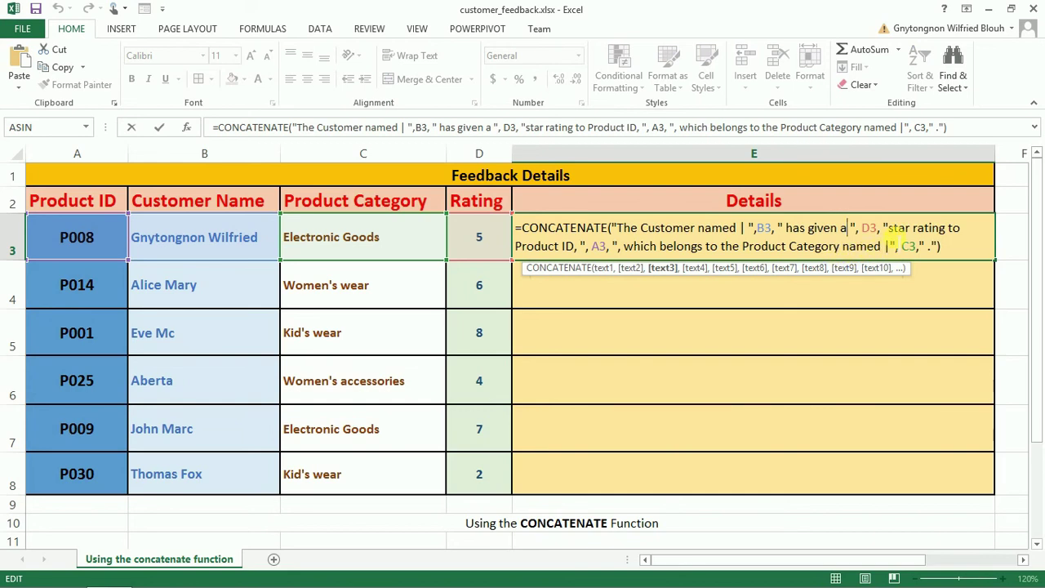
click(888, 229)
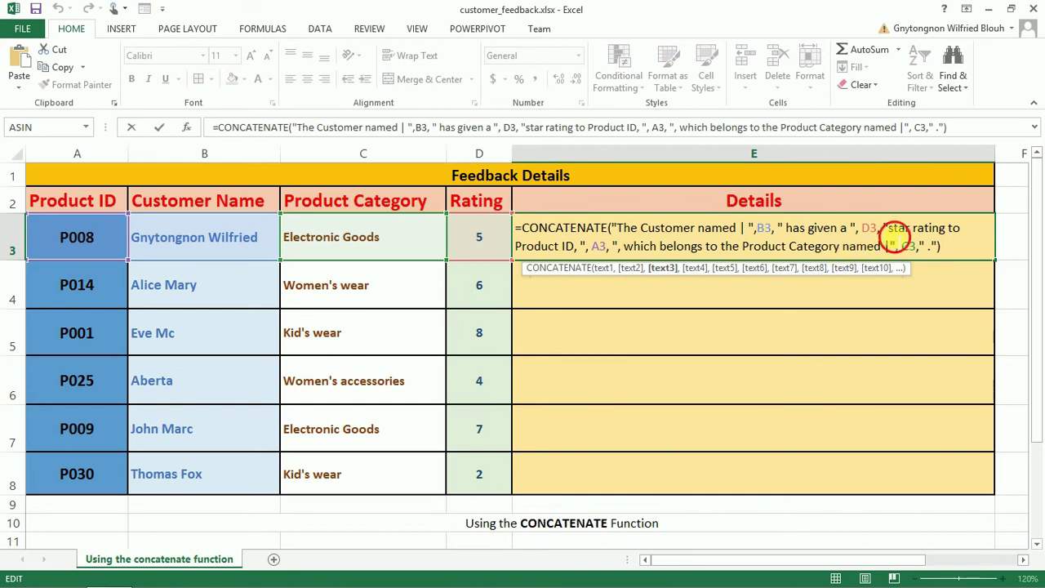
click(851, 305)
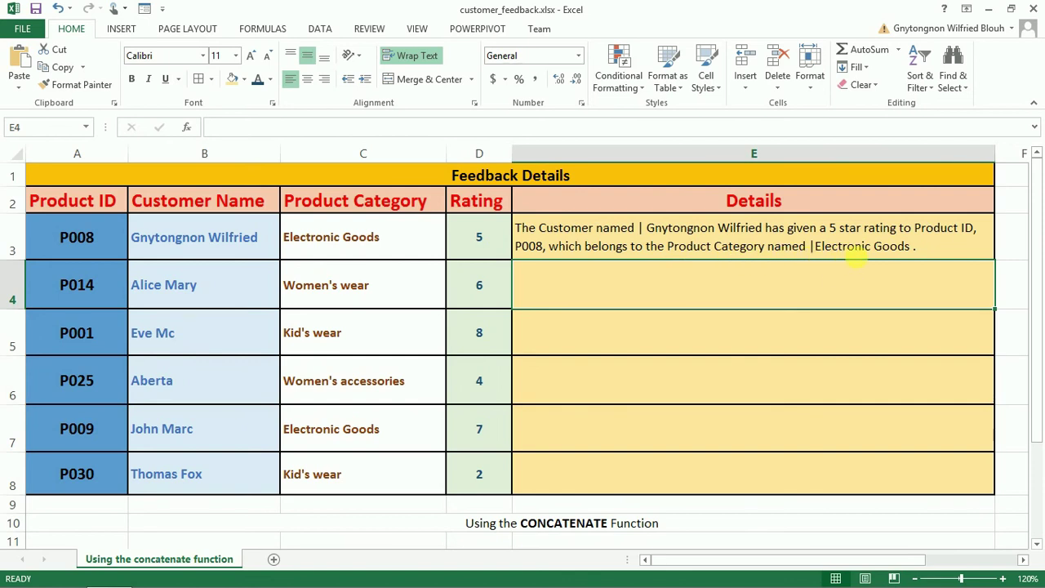
- Fill the E3 formula down through E8, then select the Feedback Details title cell
click(978, 251)
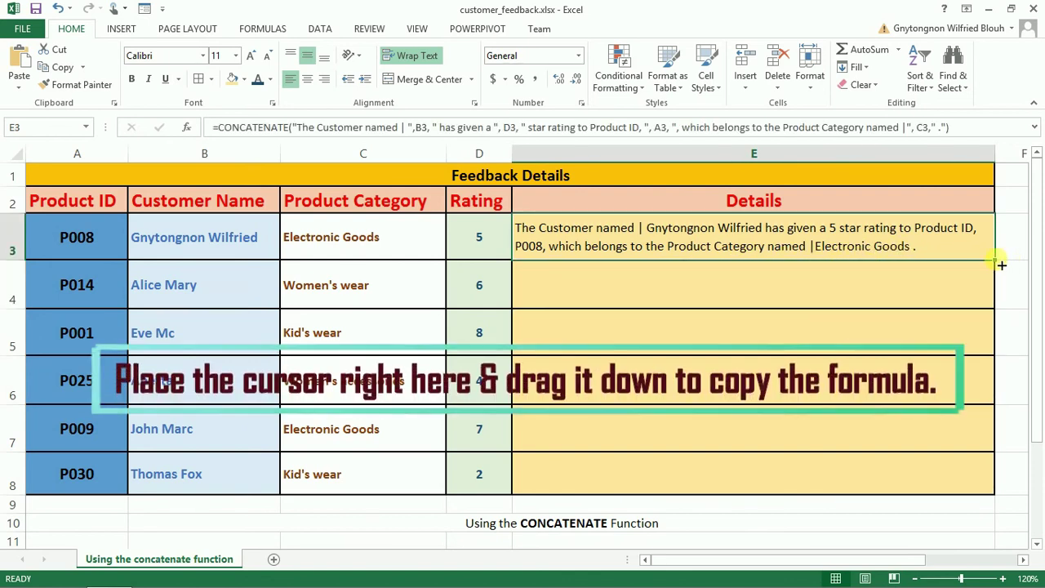
drag(1000, 265, 991, 493)
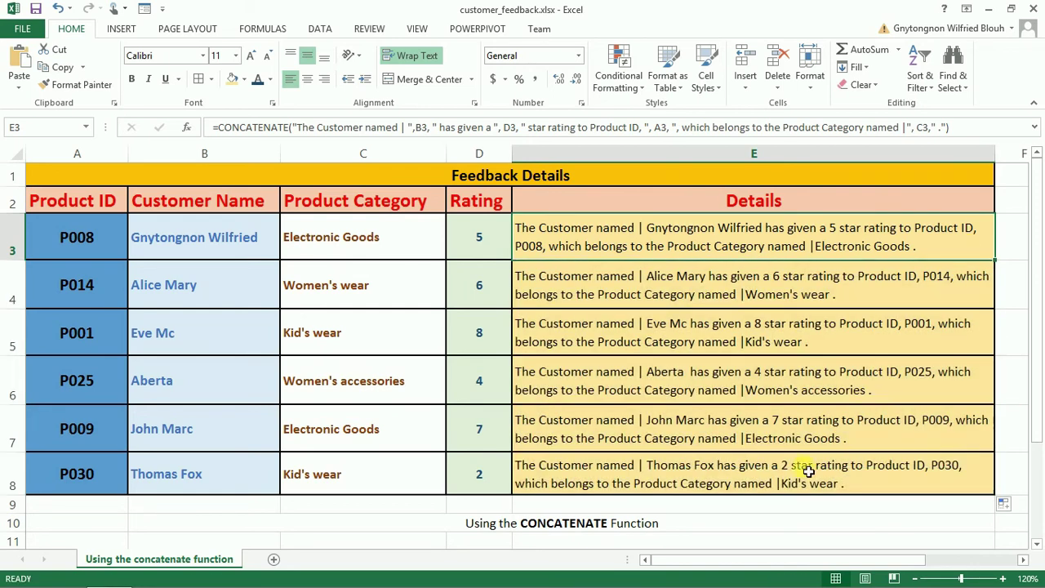
click(504, 176)
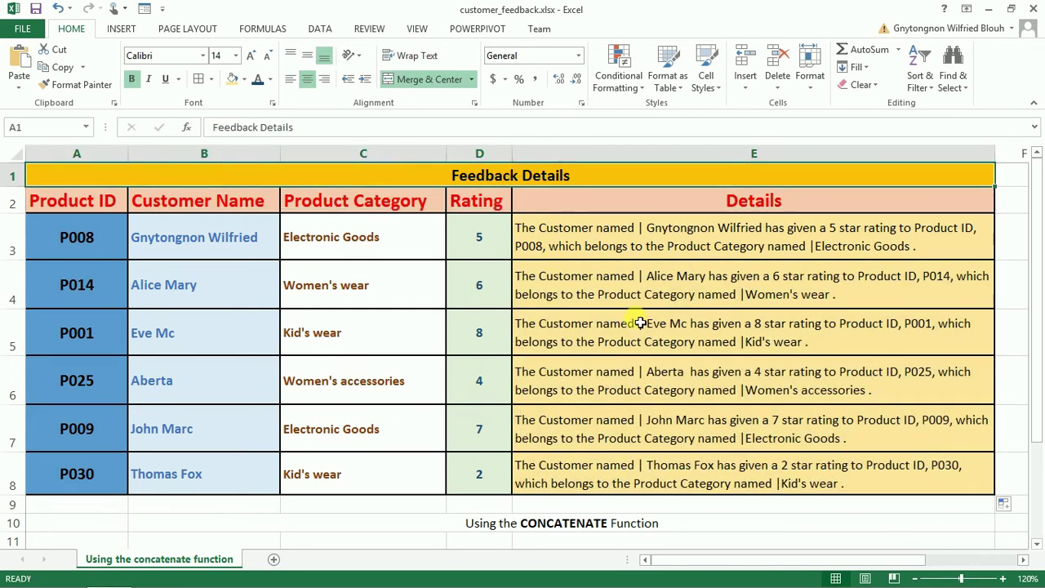